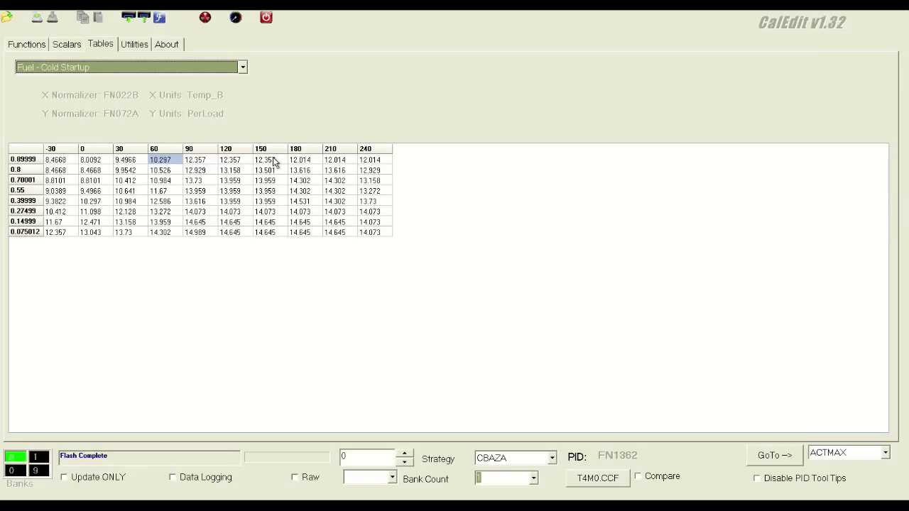
# In the Fuel - Cold Startup table, set the 150 to 240 temperature cells of the 0.89999 and 0.8 load rows to 12.586
pyautogui.click(273, 171)
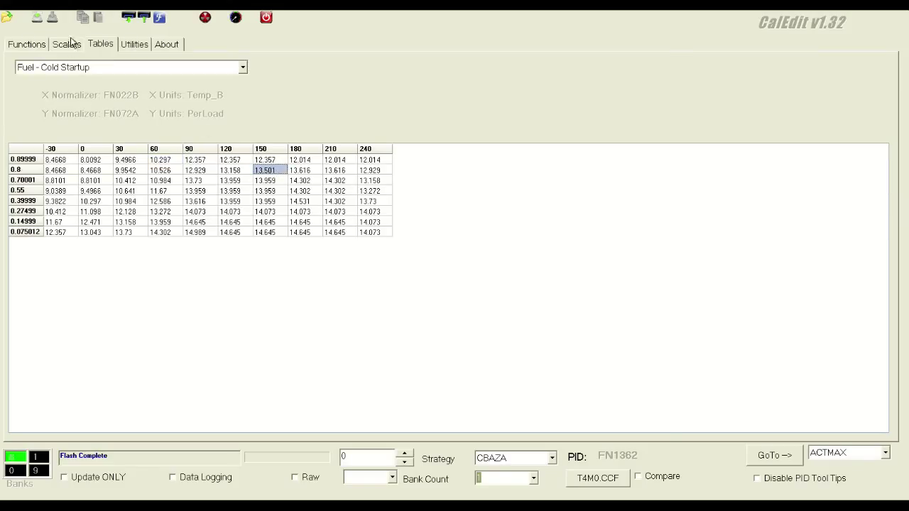
pyautogui.click(96, 42)
pyautogui.moveTo(264, 164); pyautogui.dragTo(352, 178)
pyautogui.rightClick(328, 164)
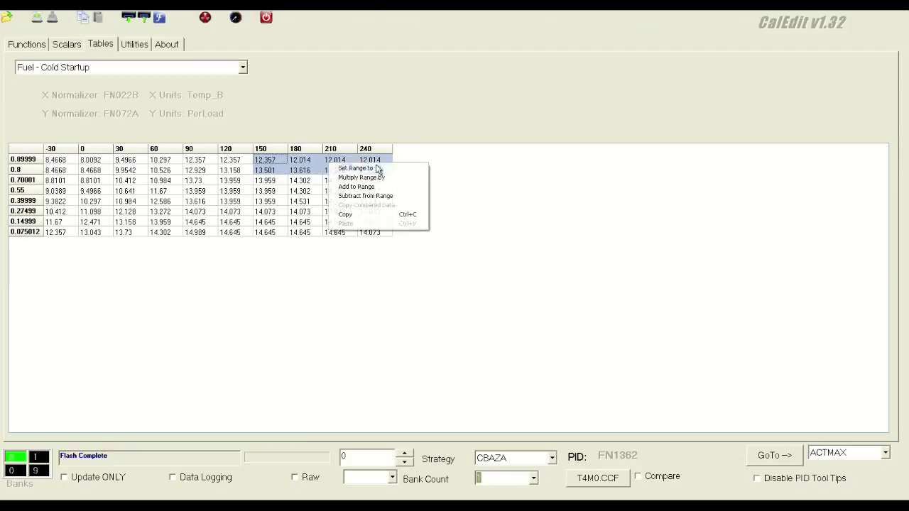
pyautogui.click(408, 170)
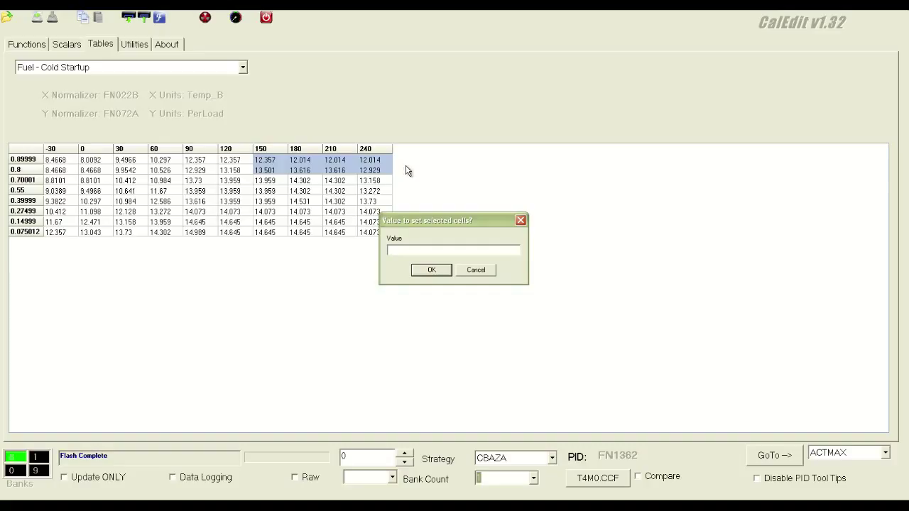
pyautogui.write('12.586')
pyautogui.press('Return')
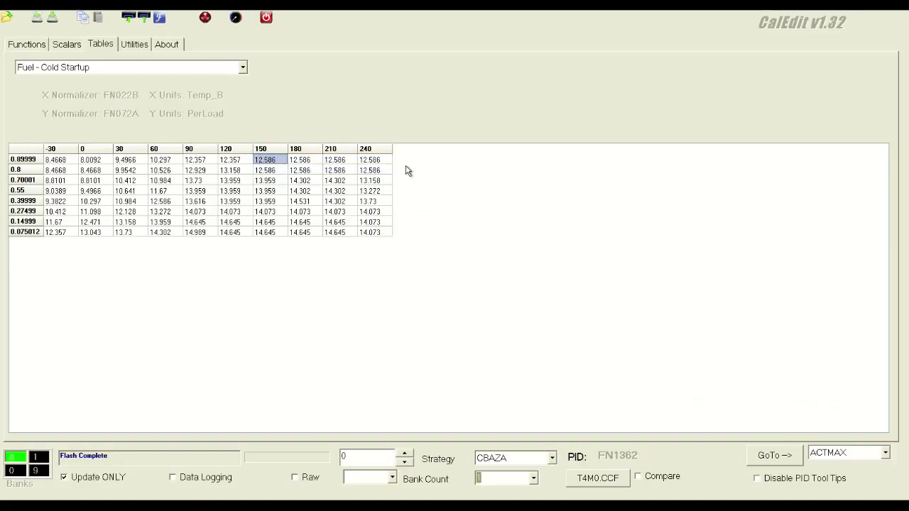
# In the Fuel - Stabilized Open Loop table, set the 2000 to 4000 RPM cells of the 0.89999 and 0.8 load rows to 12.586
pyautogui.click(146, 71)
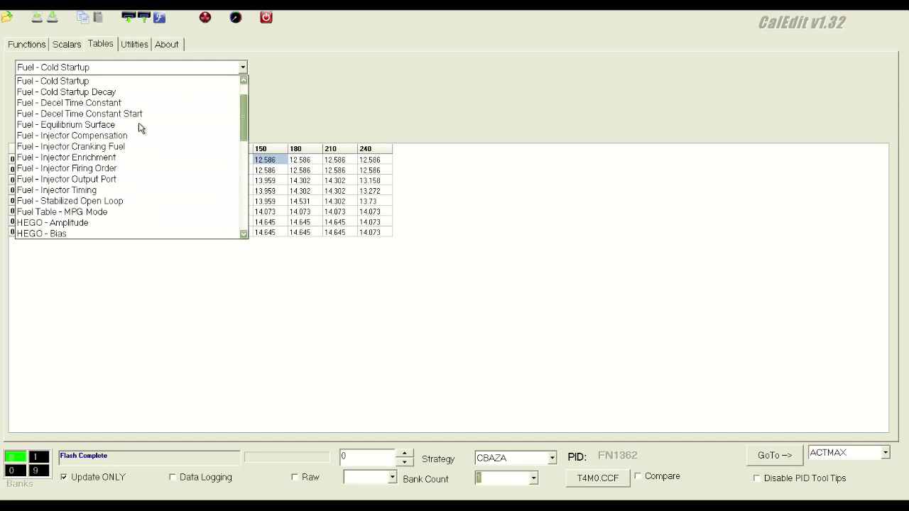
pyautogui.click(141, 201)
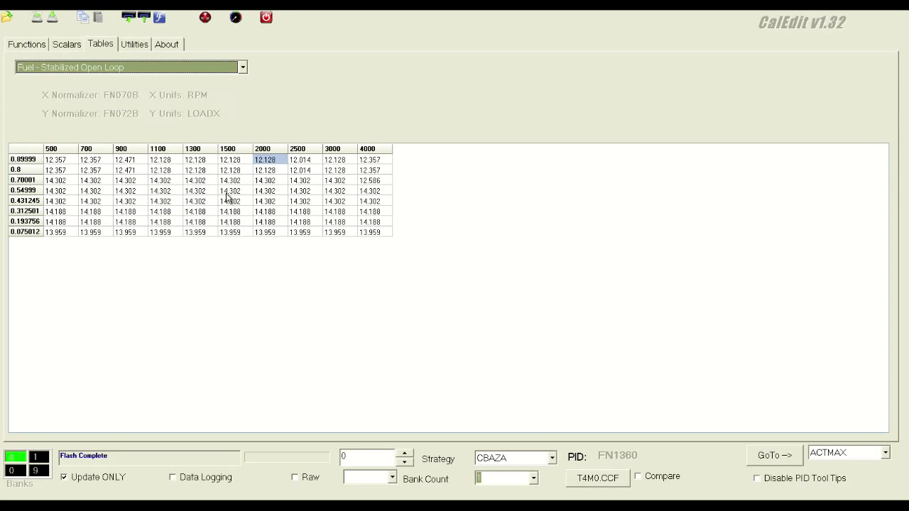
pyautogui.moveTo(273, 164); pyautogui.dragTo(361, 179)
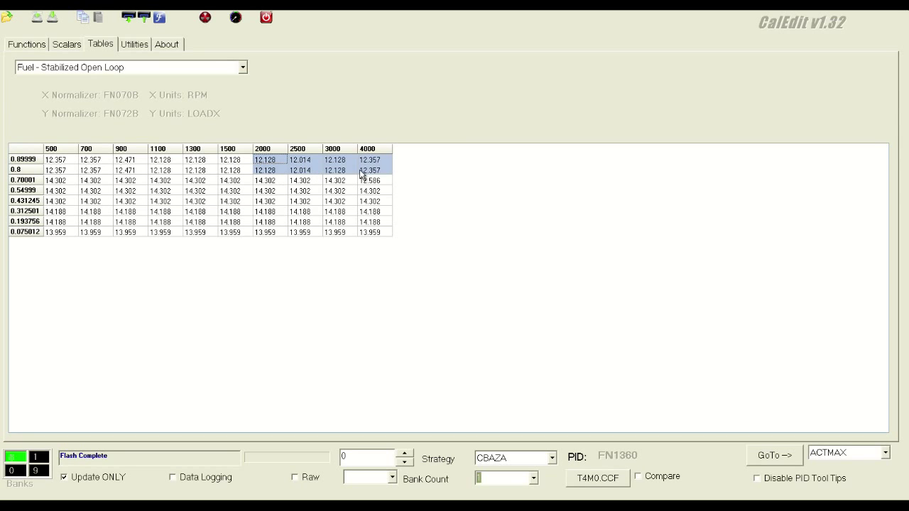
pyautogui.rightClick(377, 164)
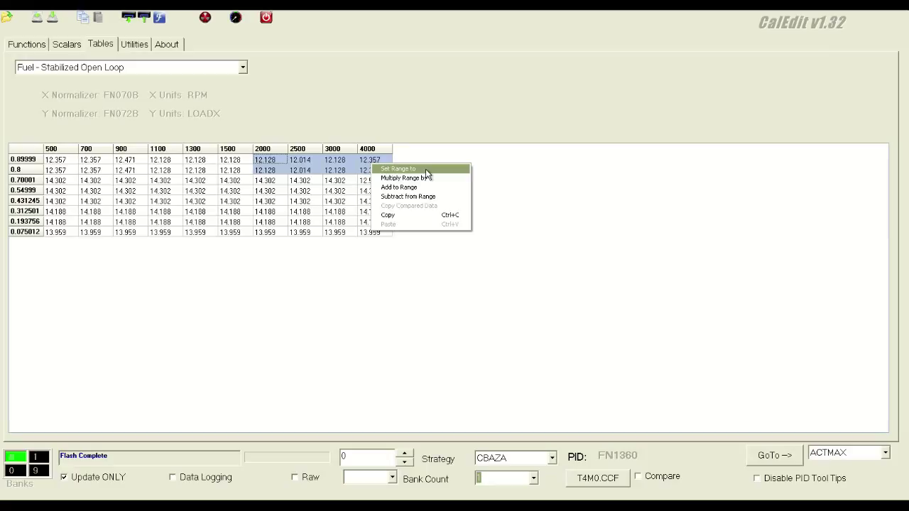
pyautogui.click(427, 172)
pyautogui.write('1')
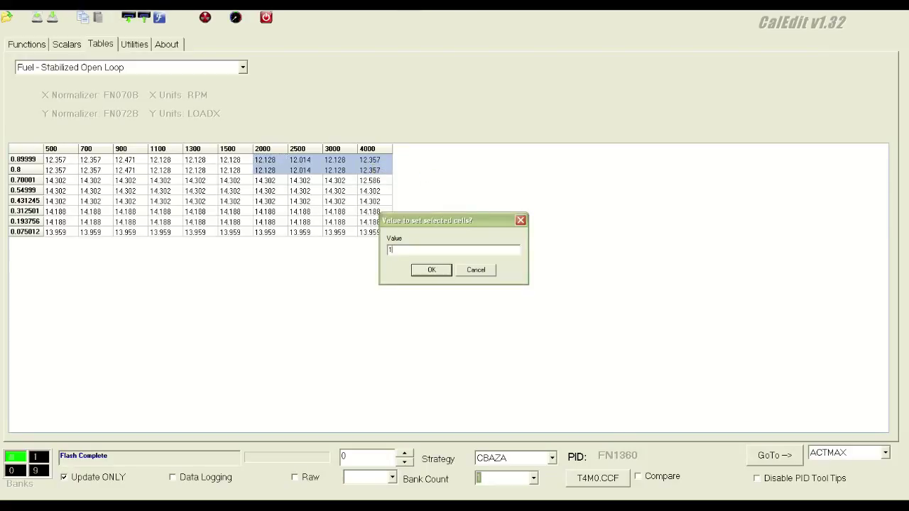
pyautogui.write('2.586')
pyautogui.press('Return')
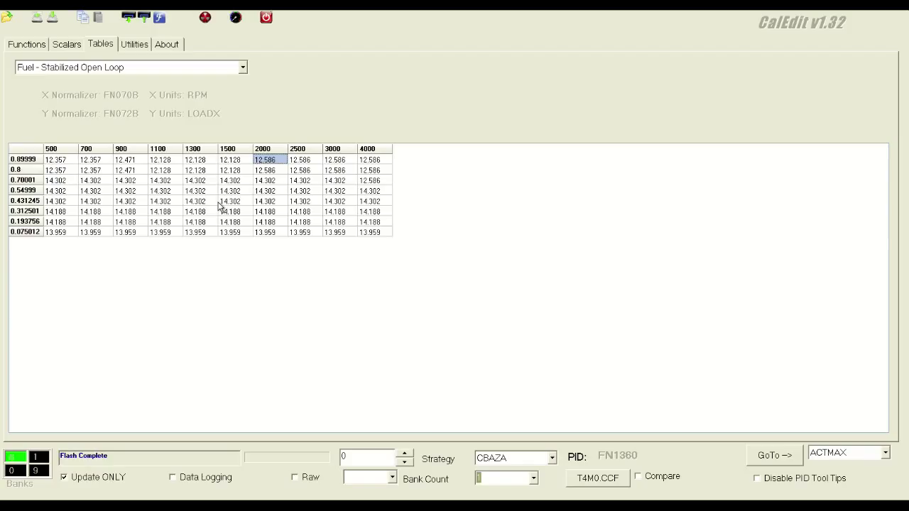
# Return to the Fuel - Cold Startup table and open its load normalizer function FN072A
pyautogui.click(168, 68)
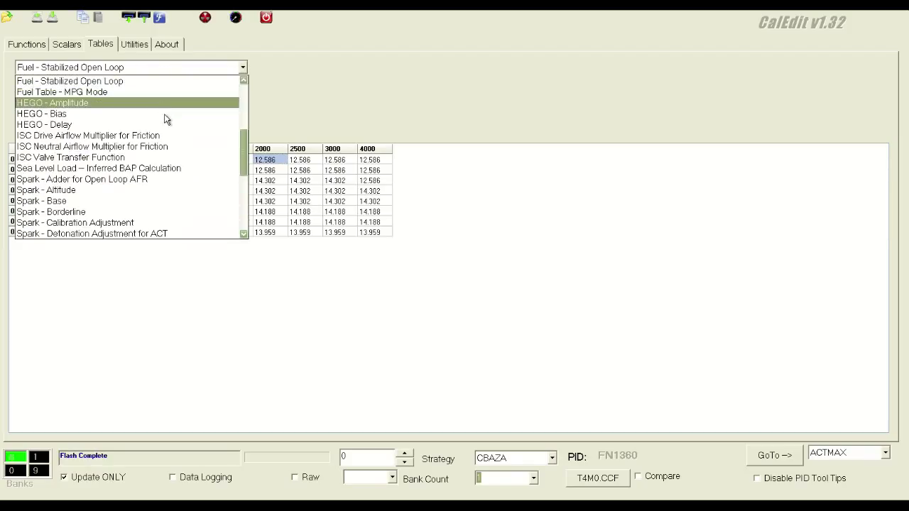
pyautogui.scroll(3, 174, 121)
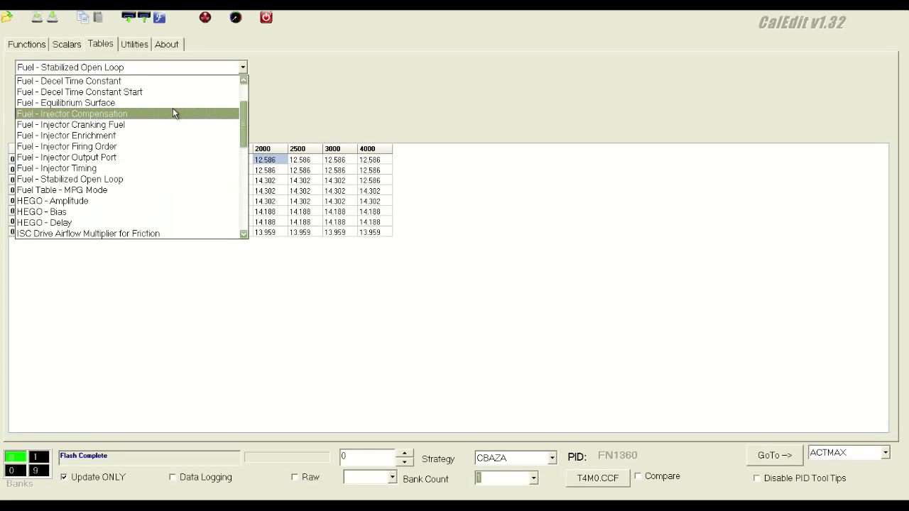
pyautogui.scroll(1, 172, 108)
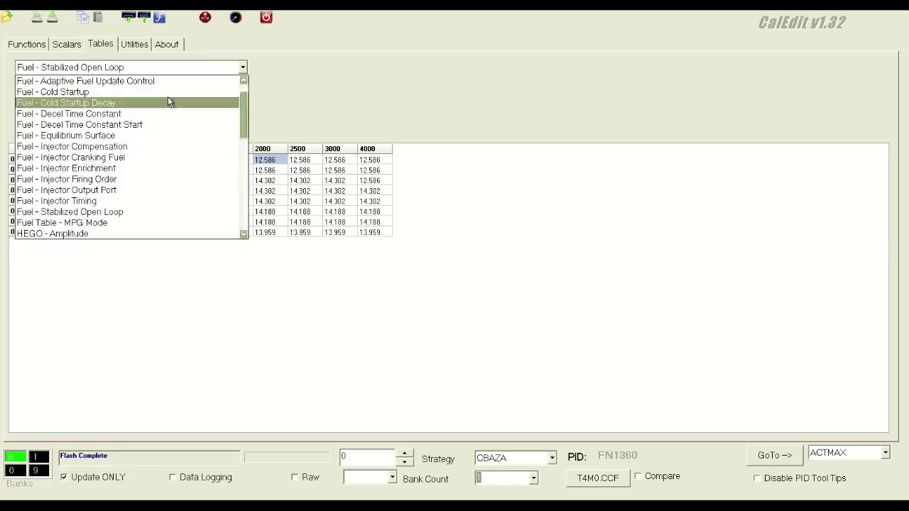
pyautogui.click(168, 96)
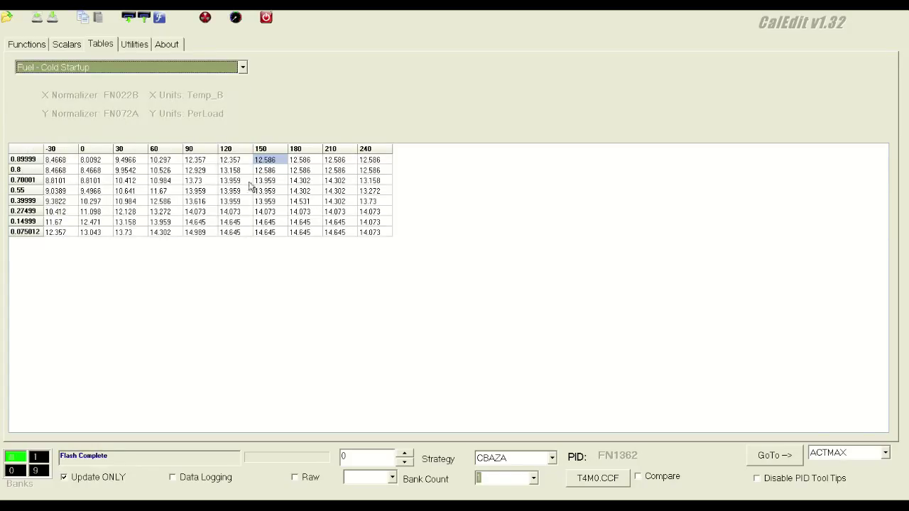
pyautogui.click(832, 458)
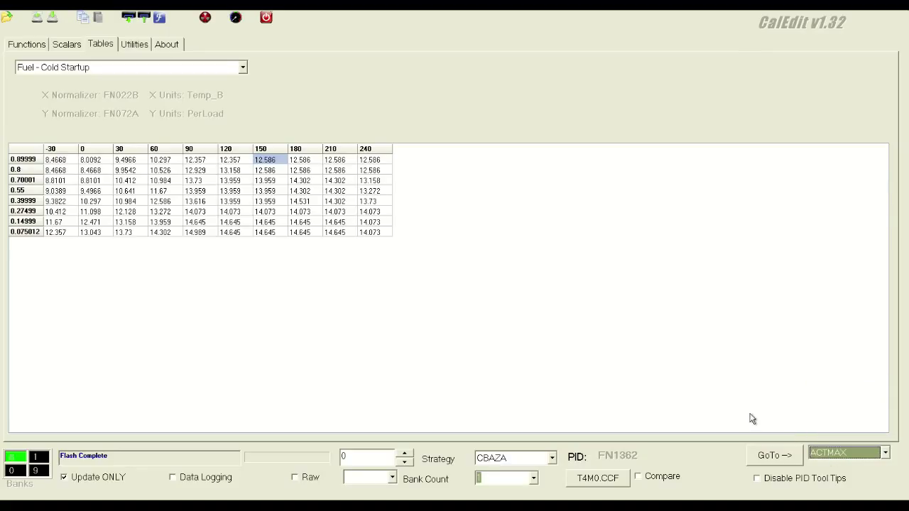
pyautogui.write('FN070')
pyautogui.press('Return')
pyautogui.write('FN072A')
pyautogui.click(777, 456)
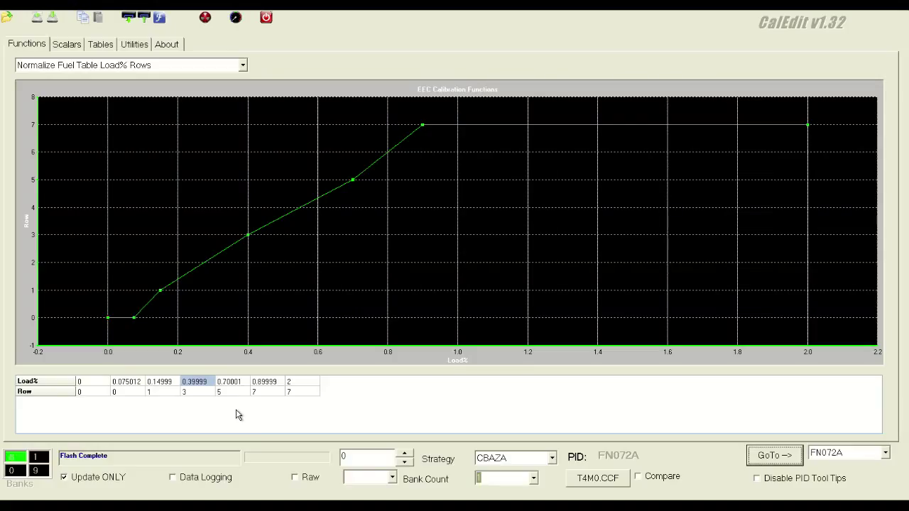
# In FN072A, set the 0.70001 load point to row 6 and load 0.85002, and the 0.89999 load point to 1.05
pyautogui.press('Right')
pyautogui.press('Down')
pyautogui.write('6')
pyautogui.press('Return')
pyautogui.press('Up')
pyautogui.press('Right')
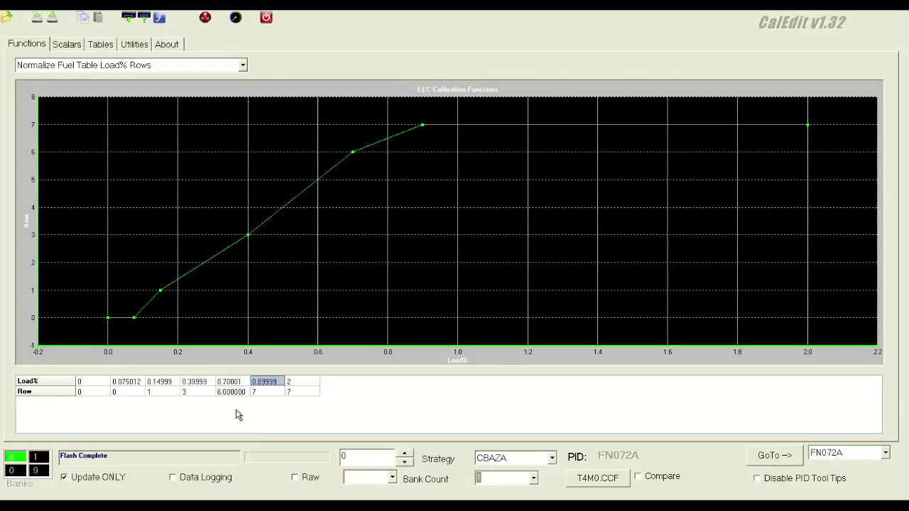
pyautogui.write('1.05')
pyautogui.press('Return')
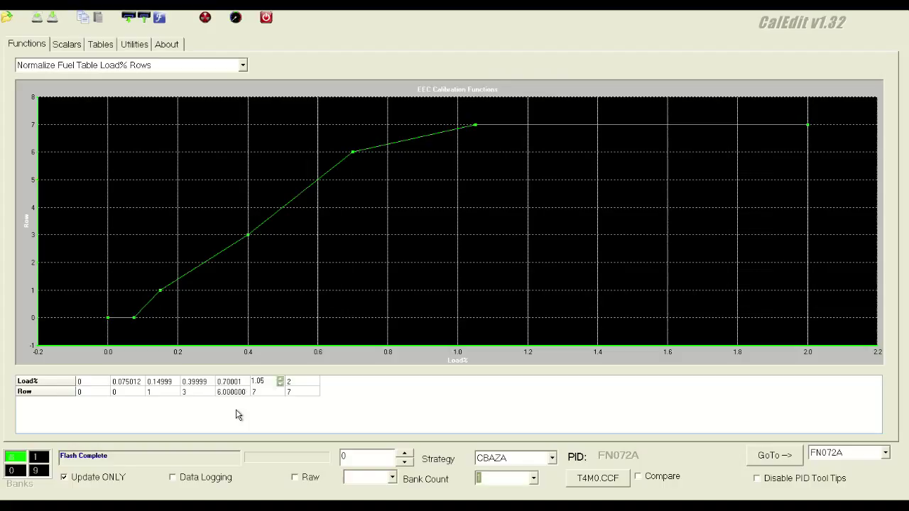
pyautogui.press('Left')
pyautogui.write('0.85002')
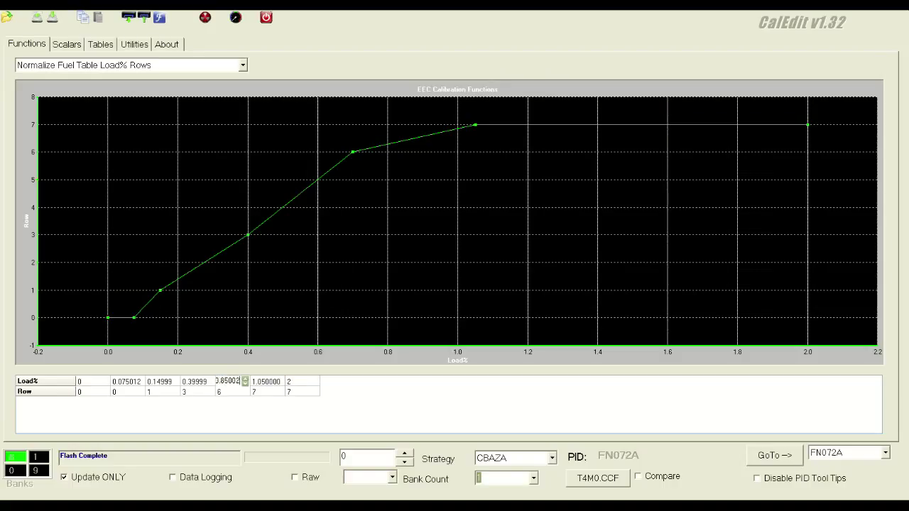
pyautogui.press('Return')
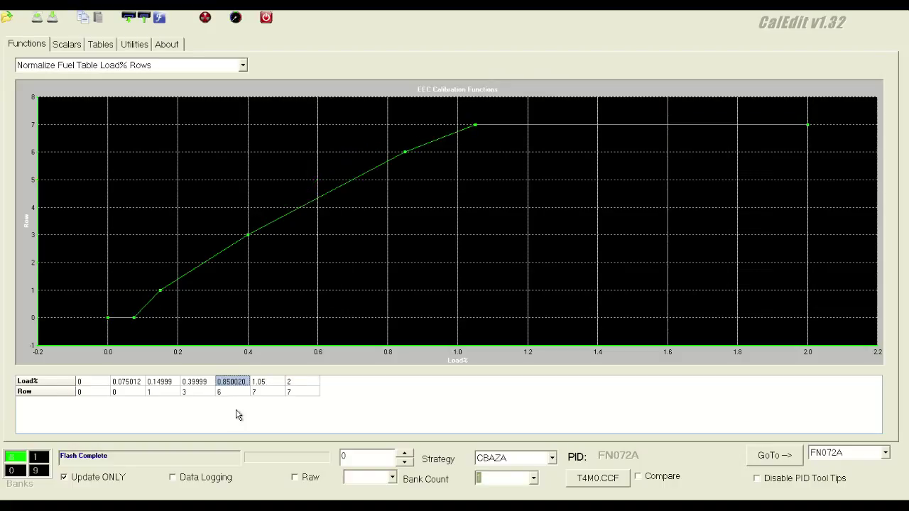
# In the Fuel - Cold Startup table, set the 150 to 240 temperature cells of the 1.05 load row to 11.5
pyautogui.click(99, 44)
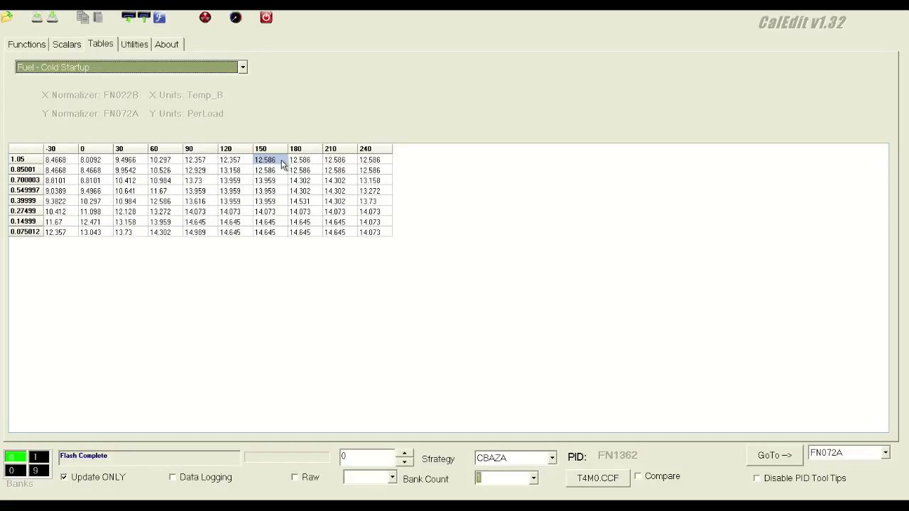
pyautogui.moveTo(275, 161); pyautogui.dragTo(371, 162)
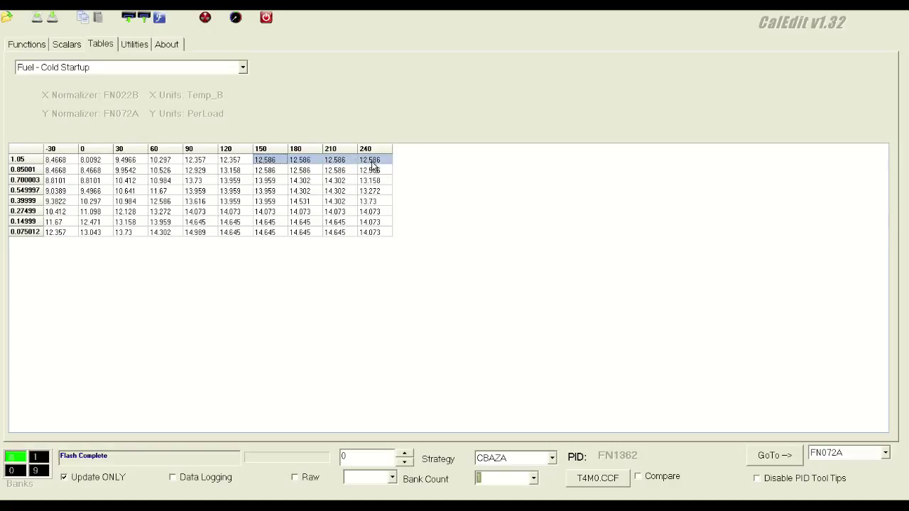
pyautogui.rightClick(374, 163)
pyautogui.click(398, 169)
pyautogui.write('11.5')
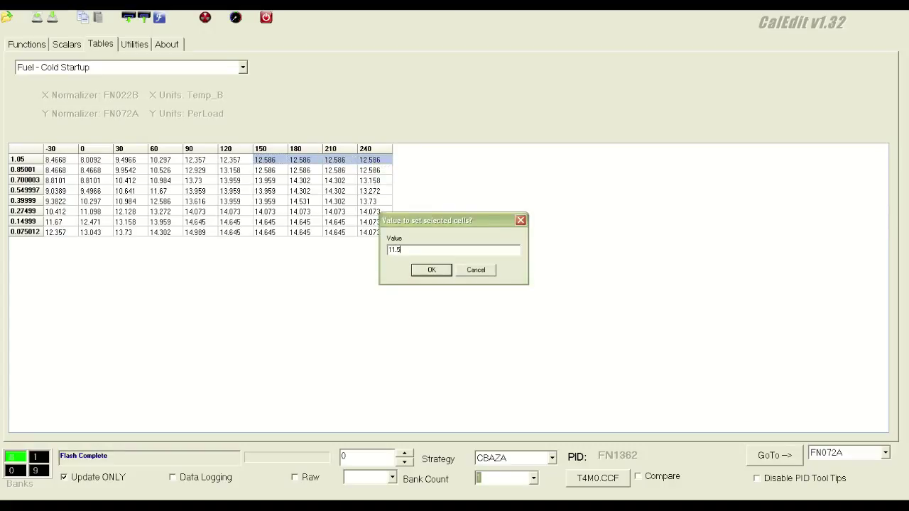
pyautogui.press('Return')
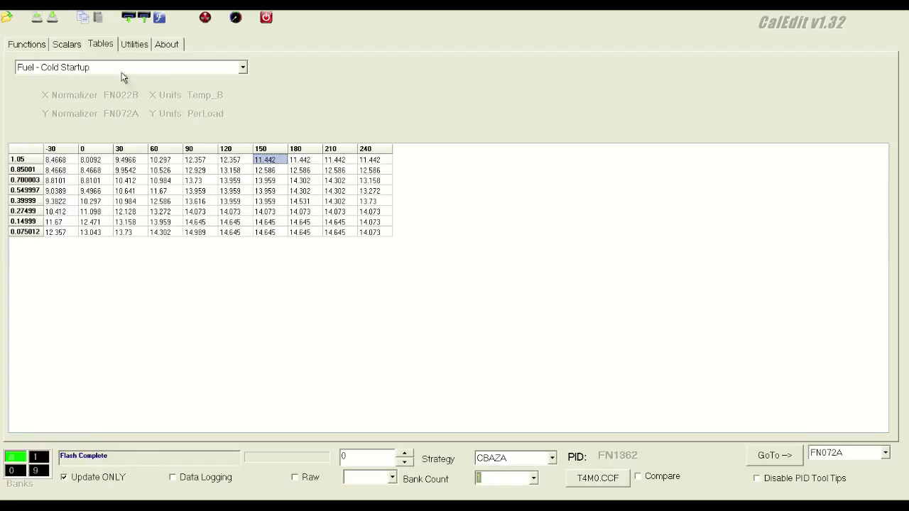
# Display the Fuel - Stabilized Open Loop table and open its load normalizer function FN072B
pyautogui.click(149, 71)
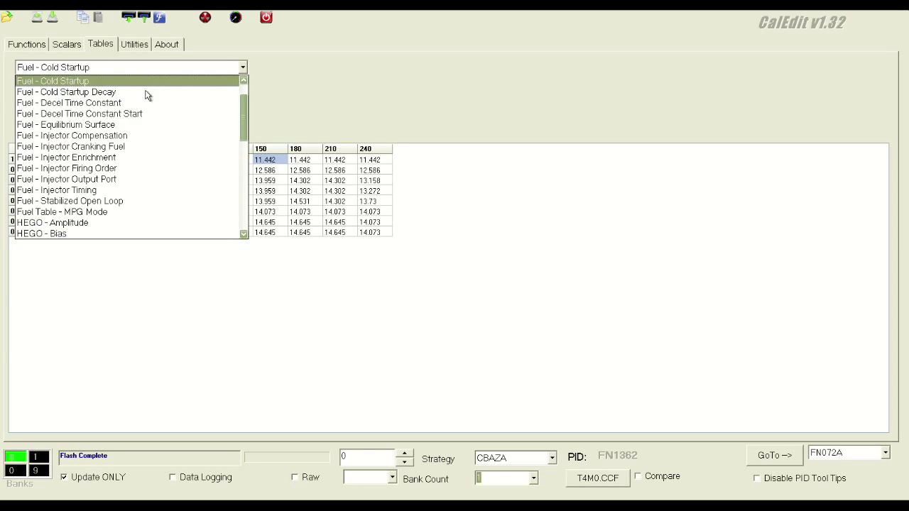
pyautogui.click(140, 201)
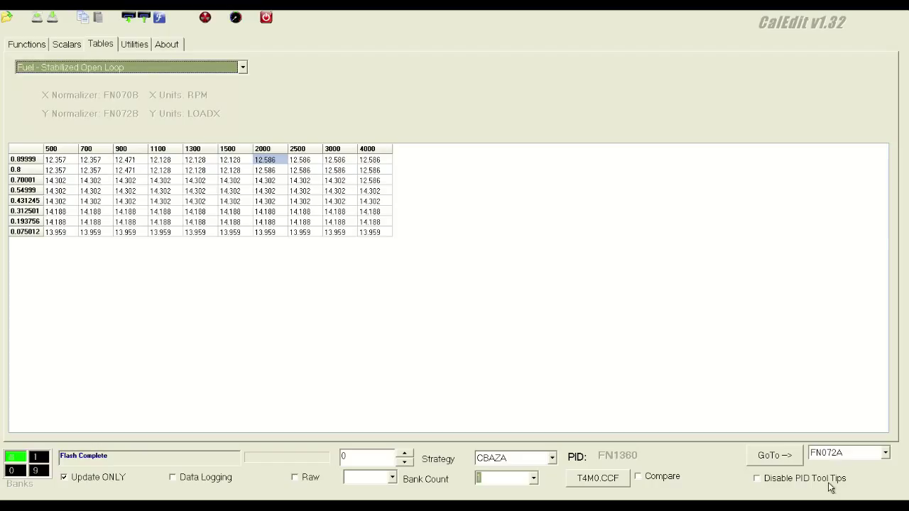
pyautogui.click(839, 455)
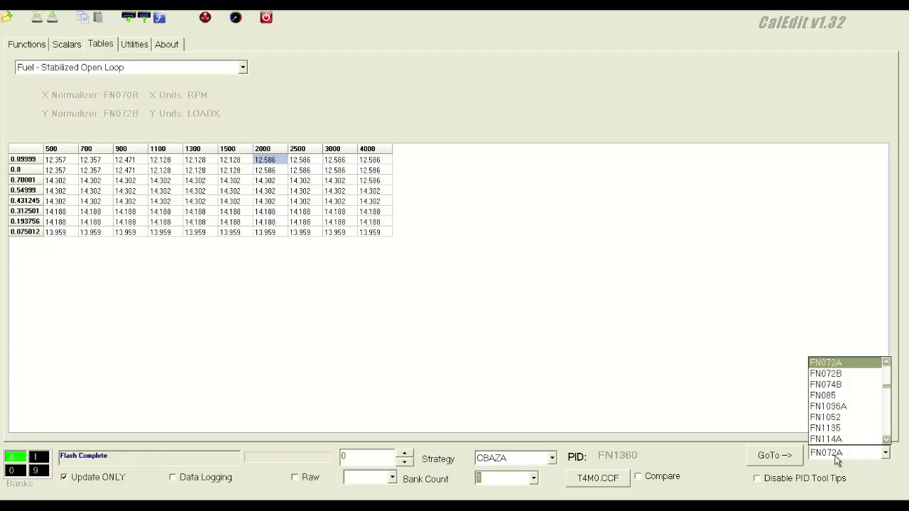
pyautogui.press('Down')
pyautogui.press('Return')
pyautogui.click(750, 453)
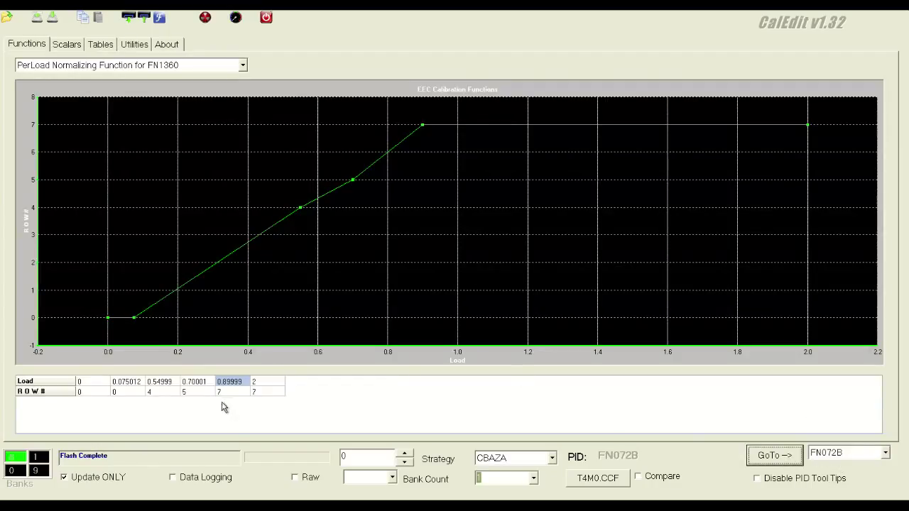
# In FN072B, set the 0.70001 load point to row 6 and load 0.85002, and the 0.89999 load point to 1.05
pyautogui.click(202, 395)
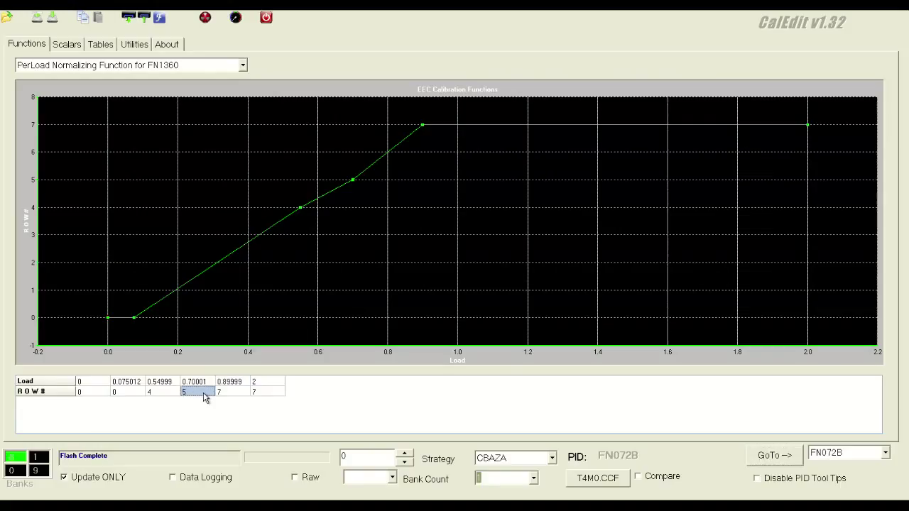
pyautogui.write('6')
pyautogui.press('Return')
pyautogui.press('Up')
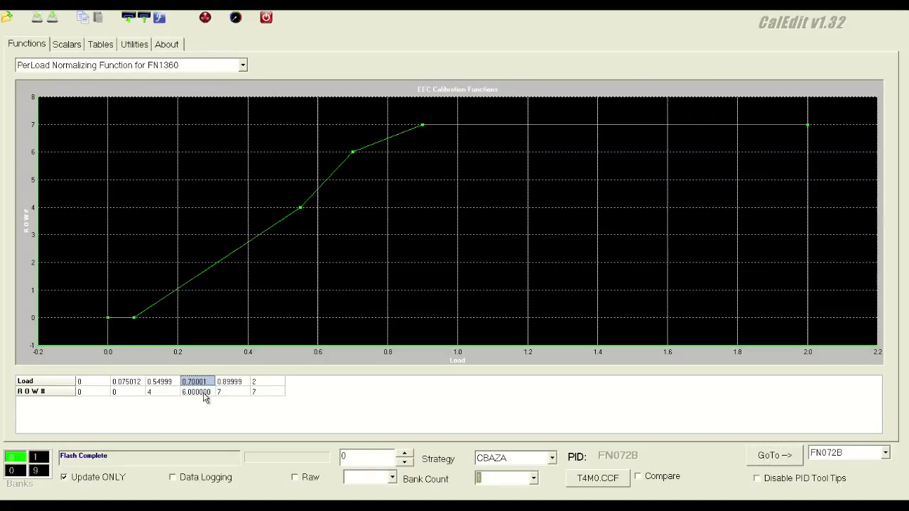
pyautogui.write('0.850')
pyautogui.press('Return')
pyautogui.press('Right')
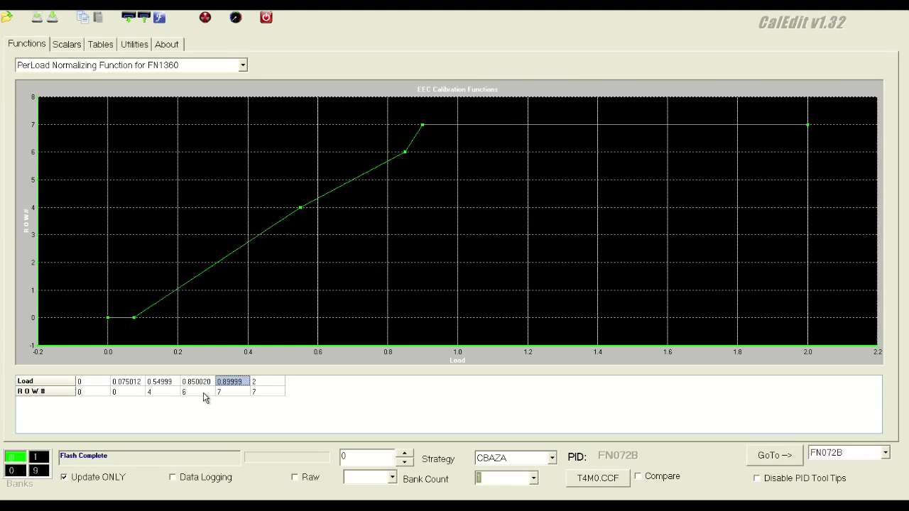
pyautogui.write('1.05')
pyautogui.press('Return')
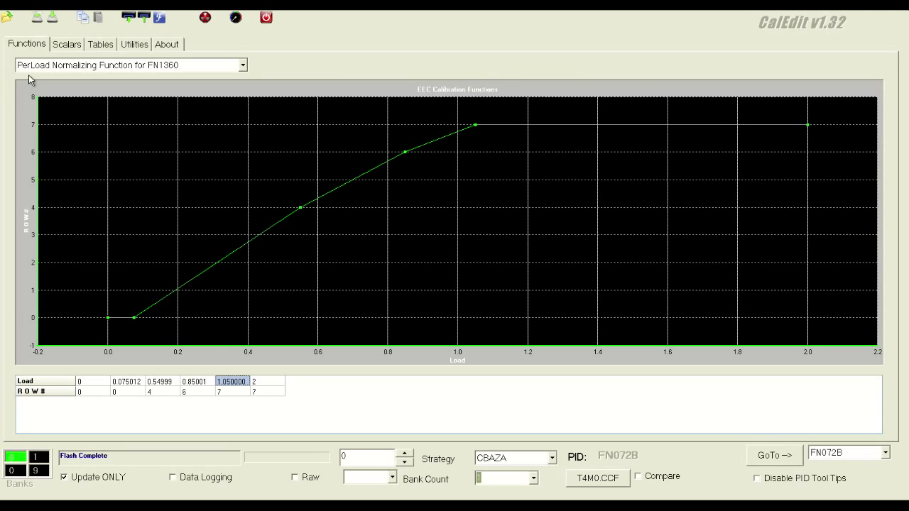
# In the Stabilized Open Loop table, set the 1.05 load row's 2000 to 4000 RPM cells to 11.442 and save the calibration file
pyautogui.click(97, 45)
pyautogui.moveTo(273, 160); pyautogui.dragTo(369, 165)
pyautogui.rightClick(368, 165)
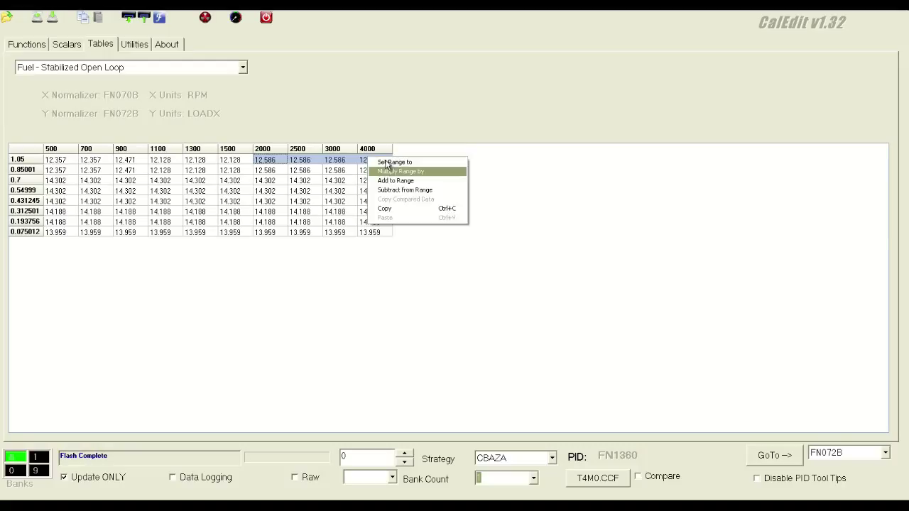
pyautogui.click(387, 164)
pyautogui.write('11')
pyautogui.press('Return')
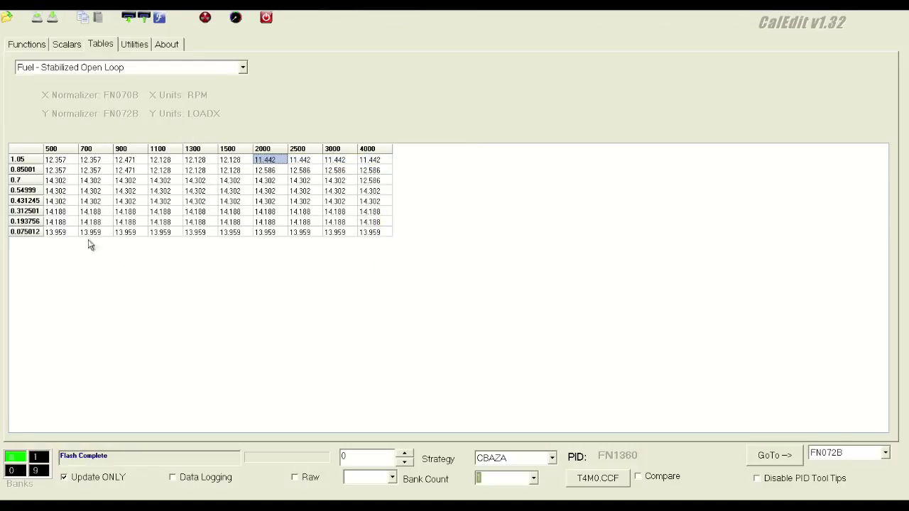
pyautogui.click(51, 19)
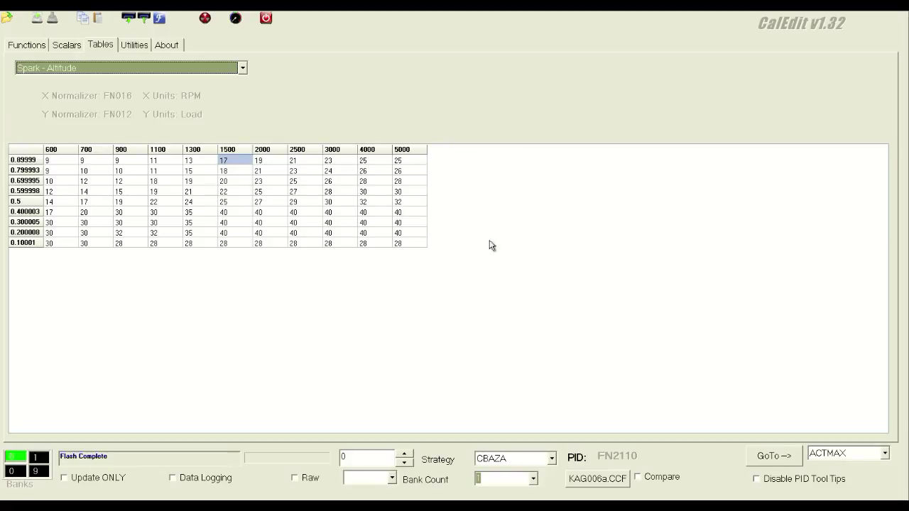
# Set every cell of the Spark - Altitude table to 55
pyautogui.click(24, 149)
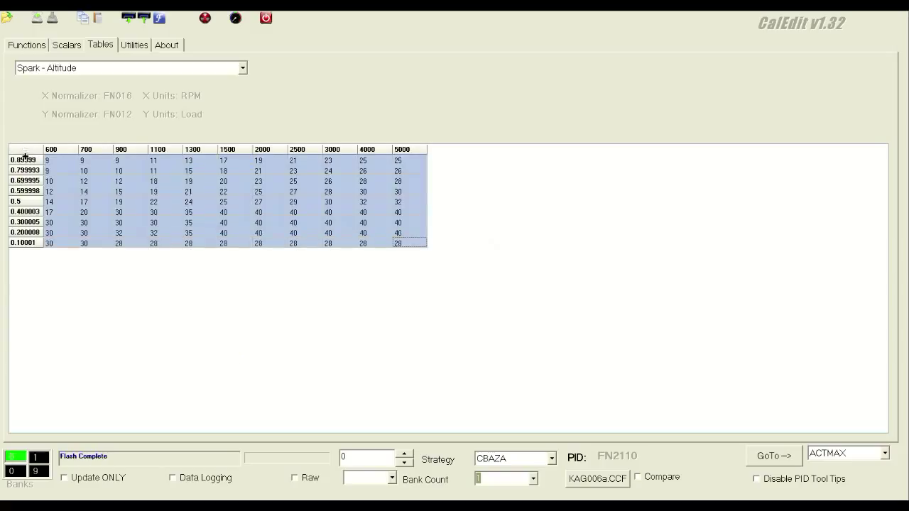
pyautogui.rightClick(256, 177)
pyautogui.click(306, 180)
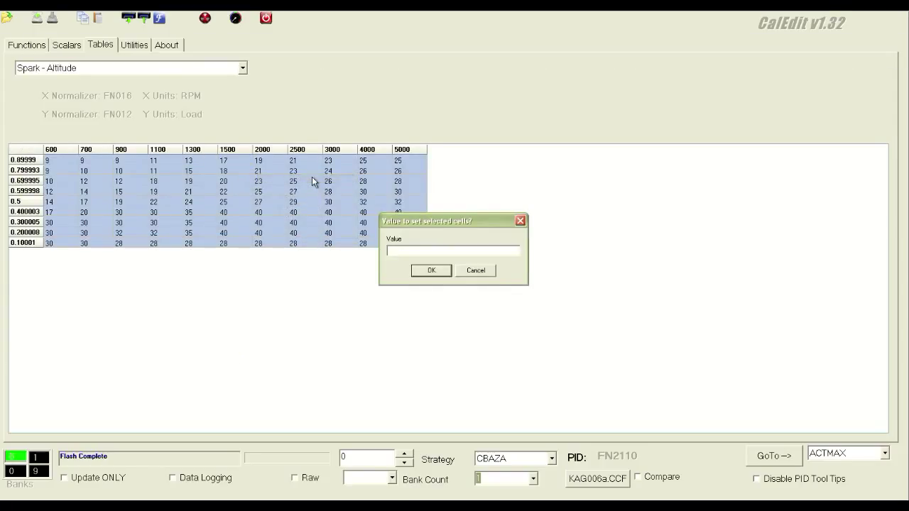
pyautogui.write('55')
pyautogui.press('Return')
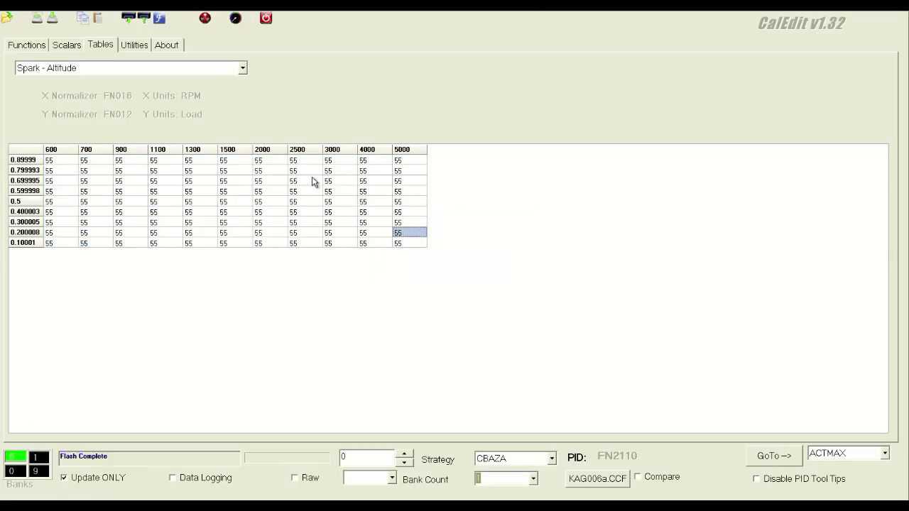
# In the Spark - Base table, set the 3000 to 5000 RPM cells of the 0.89999 and 0.799993 load rows to 27
pyautogui.click(178, 70)
pyautogui.scroll(-1, 178, 70)
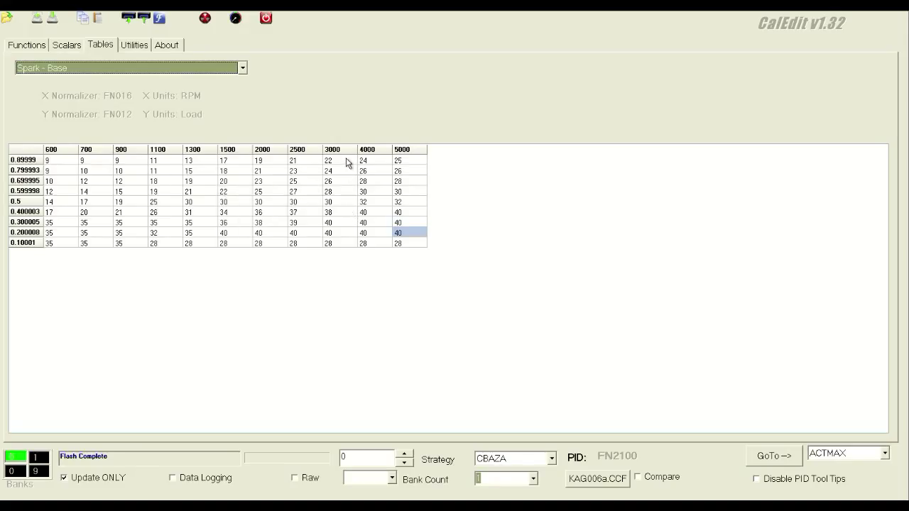
pyautogui.moveTo(345, 157); pyautogui.dragTo(406, 167)
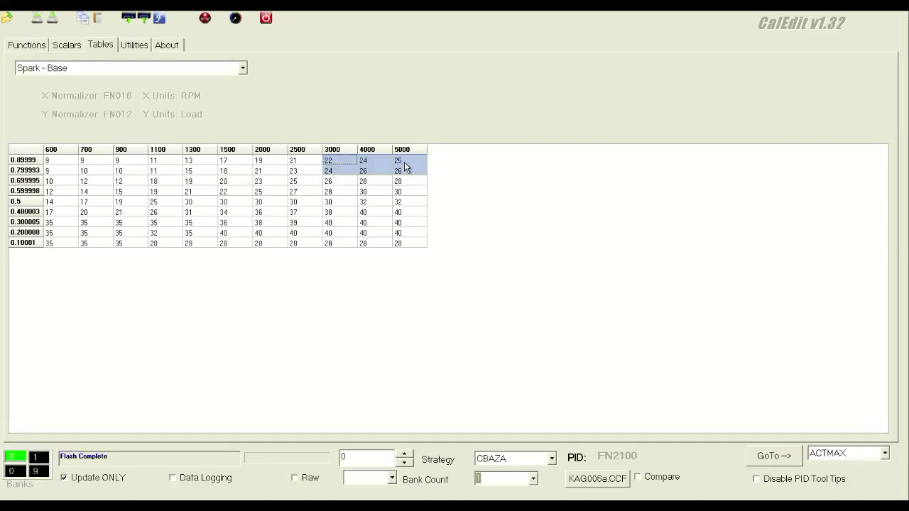
pyautogui.rightClick(358, 167)
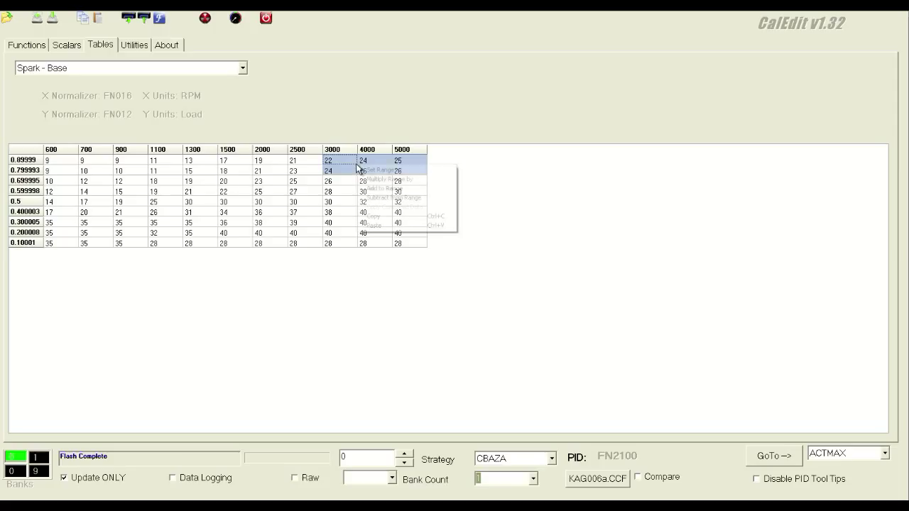
pyautogui.click(408, 172)
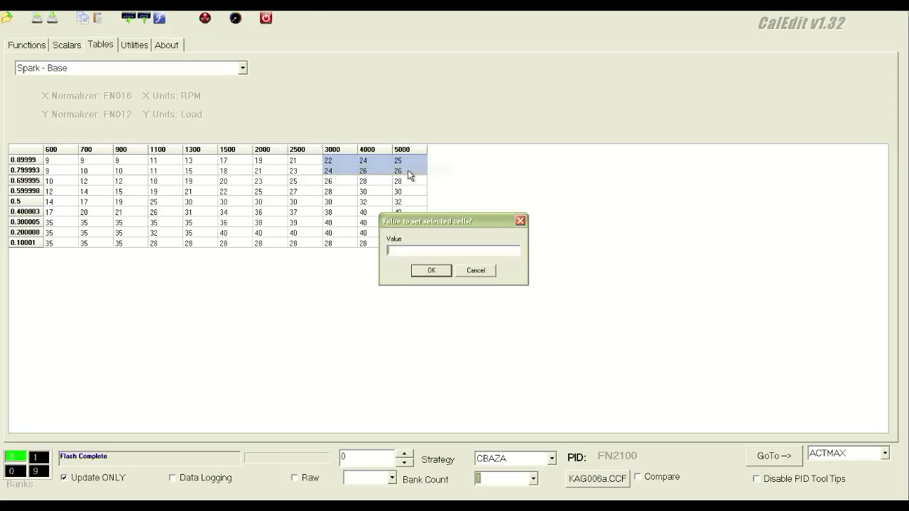
pyautogui.write('27')
pyautogui.press('Return')
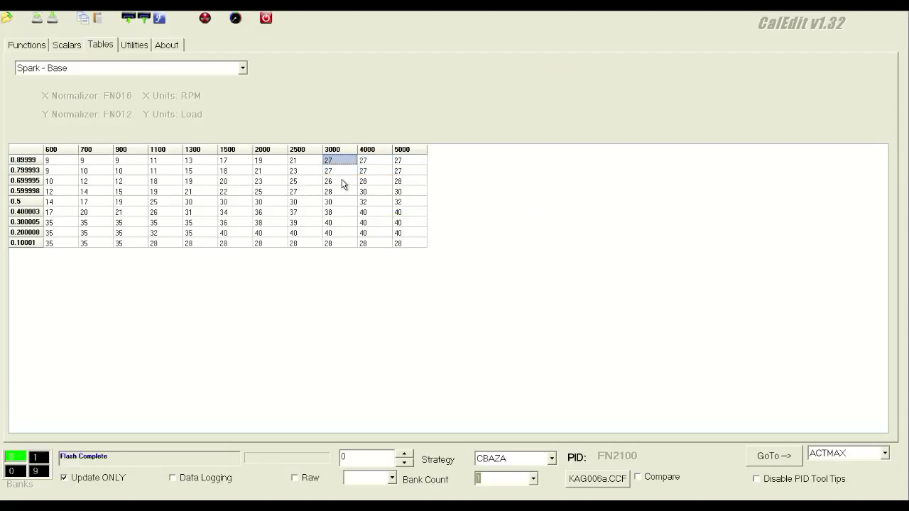
# In the 0.699995 load row of Spark - Base, set the 3000 RPM cell to 27 and the 4000 and 5000 RPM cells to 29
pyautogui.moveTo(337, 184)
pyautogui.mouseDown()
pyautogui.moveTo(392, 184)
pyautogui.moveTo(327, 184)
pyautogui.mouseUp()
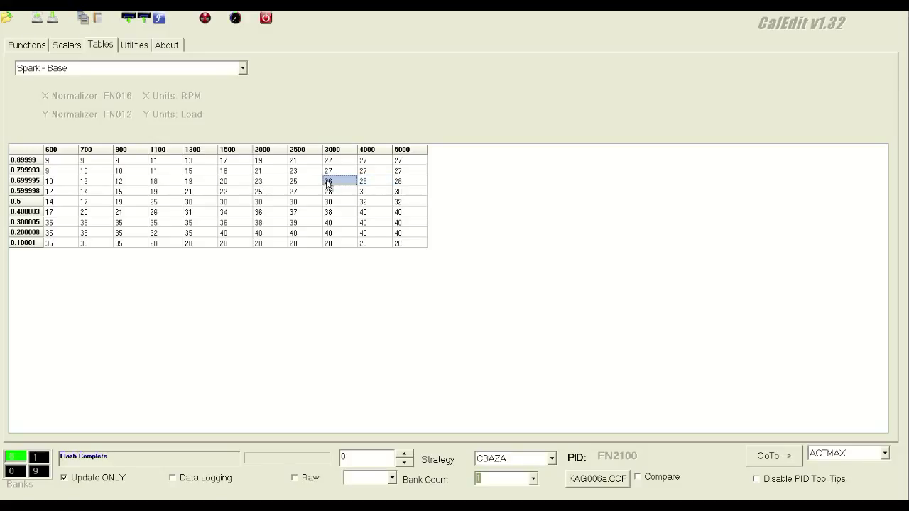
pyautogui.write('27')
pyautogui.press('Return')
pyautogui.write('29')
pyautogui.press('Return')
pyautogui.write('29')
pyautogui.press('Return')
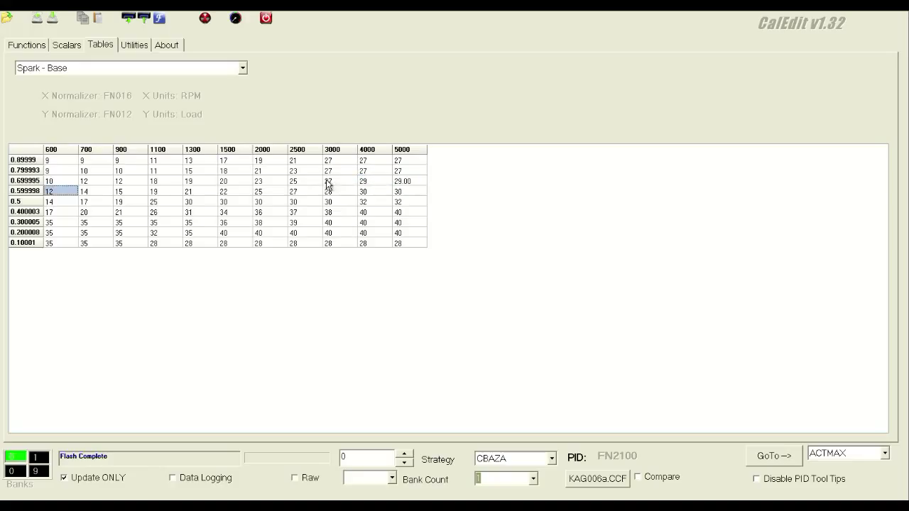
# Add 2 to the 1500 to 2500 RPM cells of the three highest load rows in Spark - Base
pyautogui.click(249, 161)
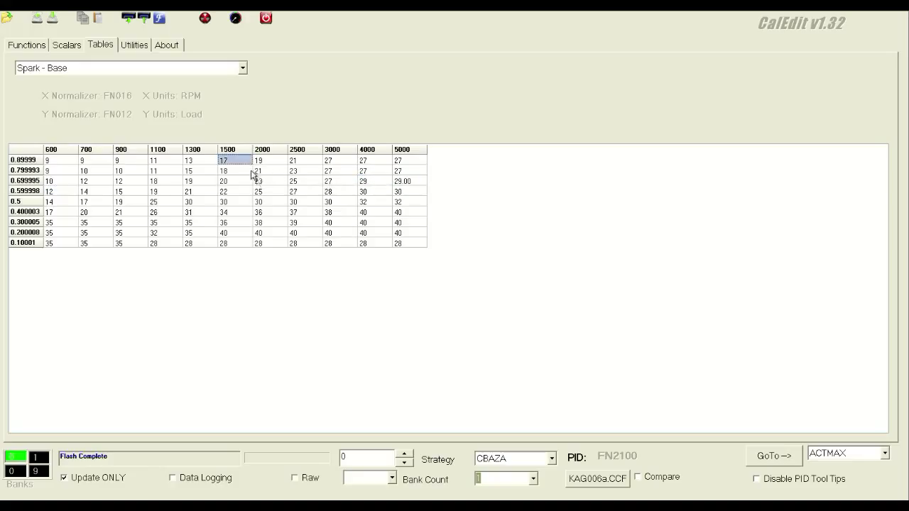
pyautogui.moveTo(247, 162); pyautogui.dragTo(305, 187)
pyautogui.rightClick(306, 186)
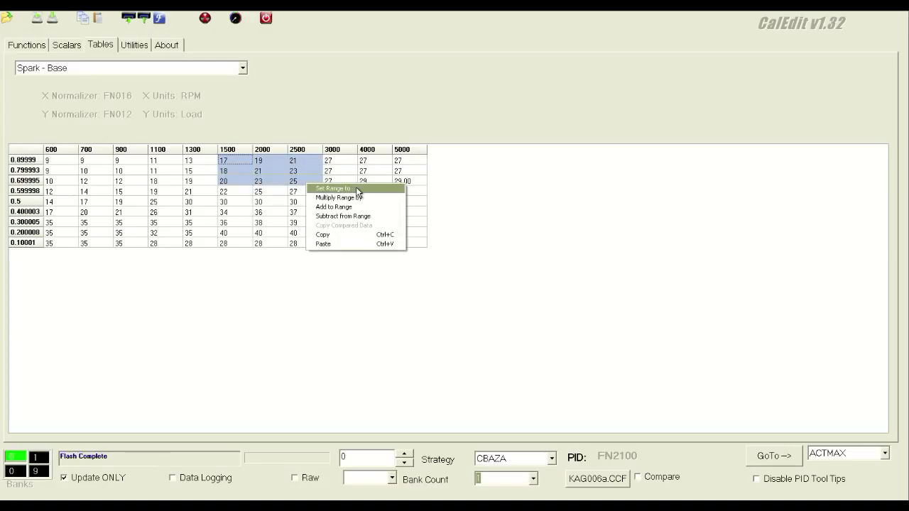
pyautogui.click(337, 207)
pyautogui.write('2')
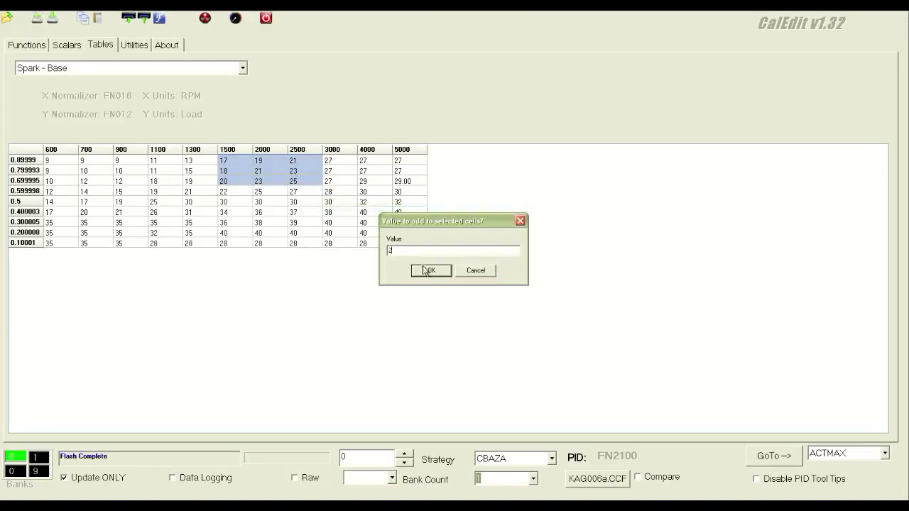
pyautogui.click(429, 270)
# Copy the 1500 to 5000 RPM cells of the three highest load rows from Spark - Base into the same cells of Spark - Borderline
pyautogui.moveTo(238, 164); pyautogui.dragTo(418, 182)
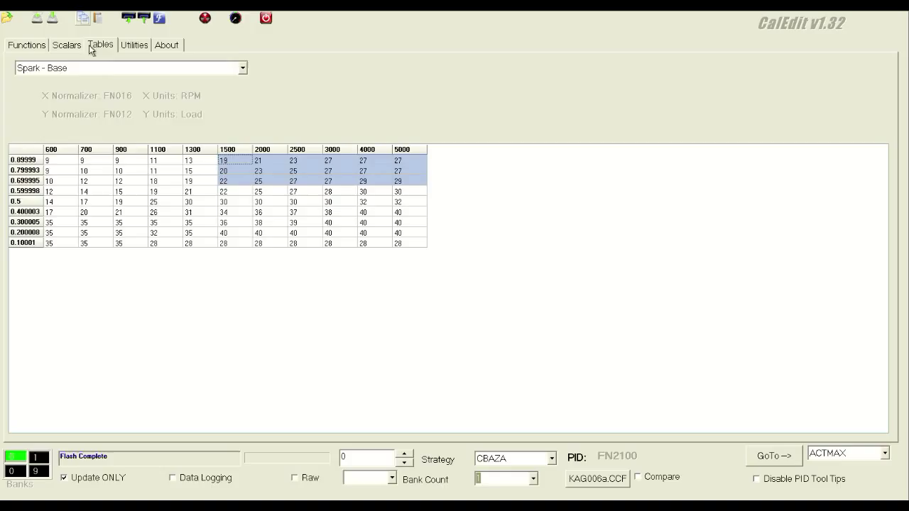
pyautogui.click(107, 70)
pyautogui.press('Down')
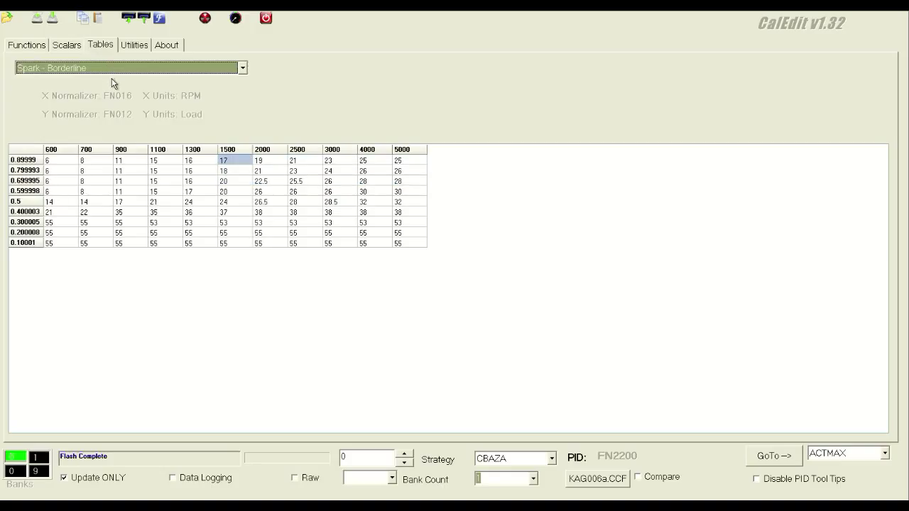
pyautogui.click(227, 161)
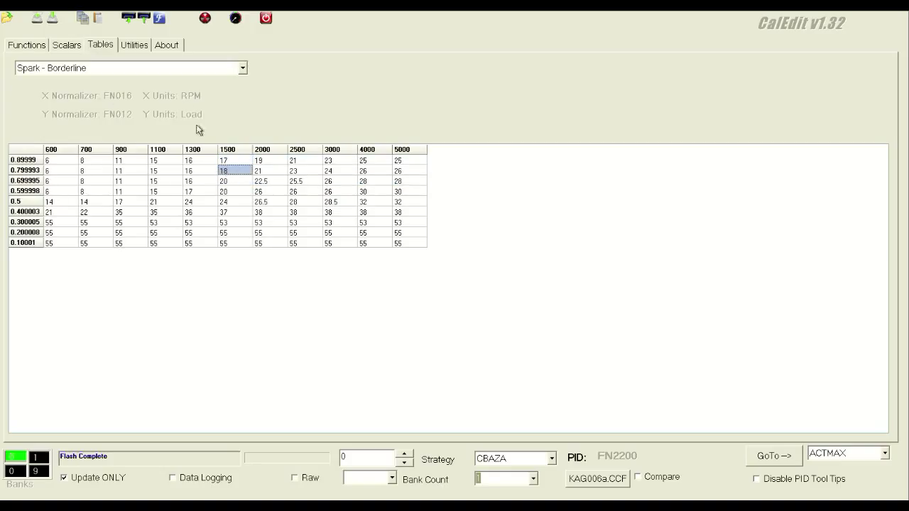
pyautogui.click(142, 17)
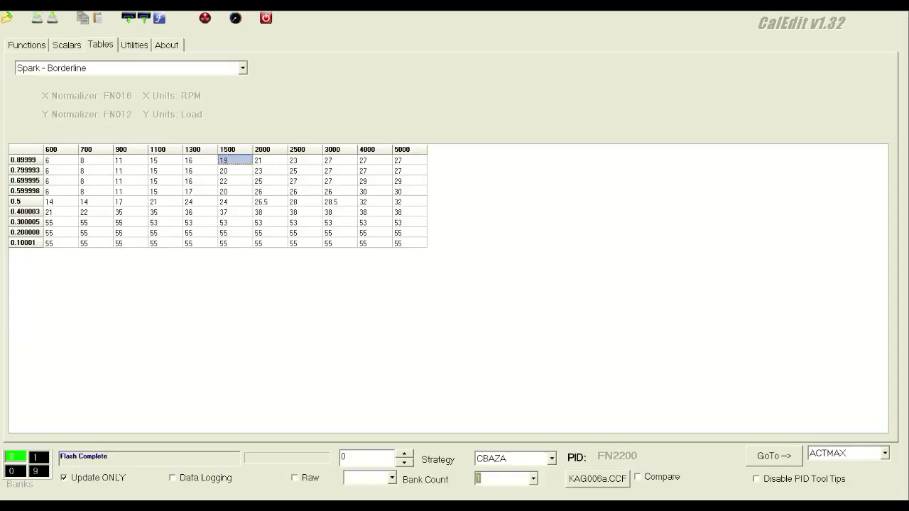
# Go to FN012, the load normalizer function for the full sized spark tables
pyautogui.click(851, 454)
pyautogui.click(851, 455)
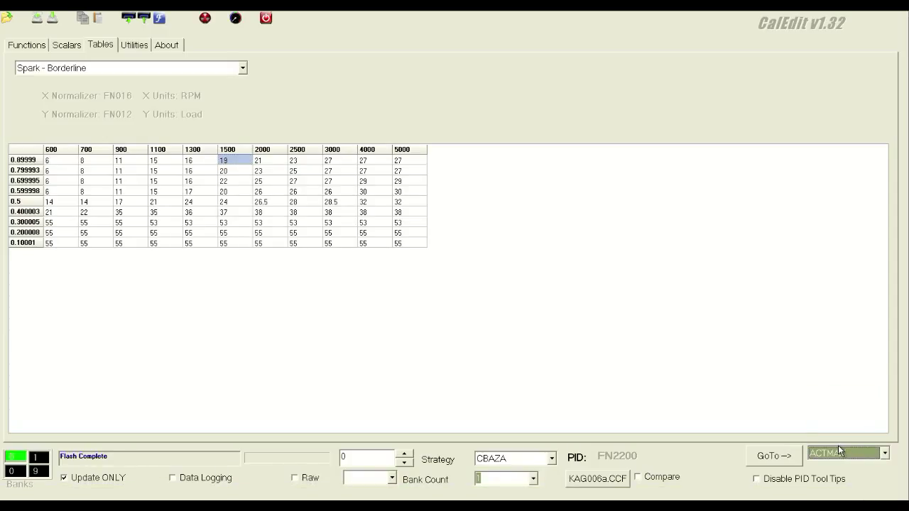
pyautogui.write('FN_SPARK')
pyautogui.press('Tab')
pyautogui.press('Return')
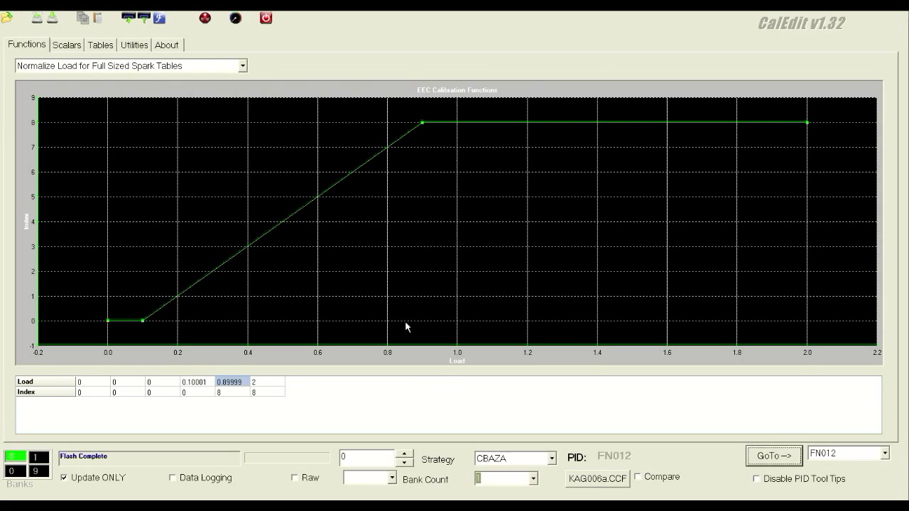
# In FN012, set the third, fourth and fifth load points to 0.10002, 0.85001 and 1.05
pyautogui.click(162, 382)
pyautogui.write('0.10002')
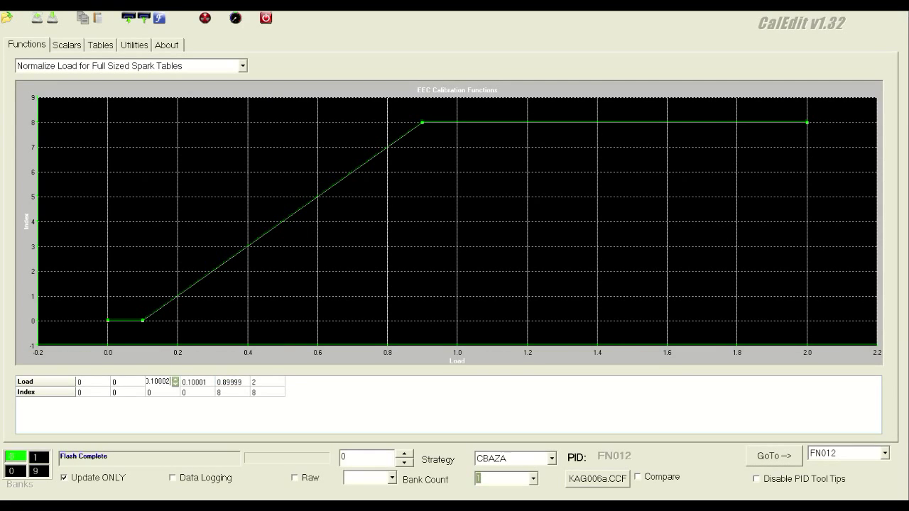
pyautogui.write('0')
pyautogui.press('Tab')
pyautogui.write('0')
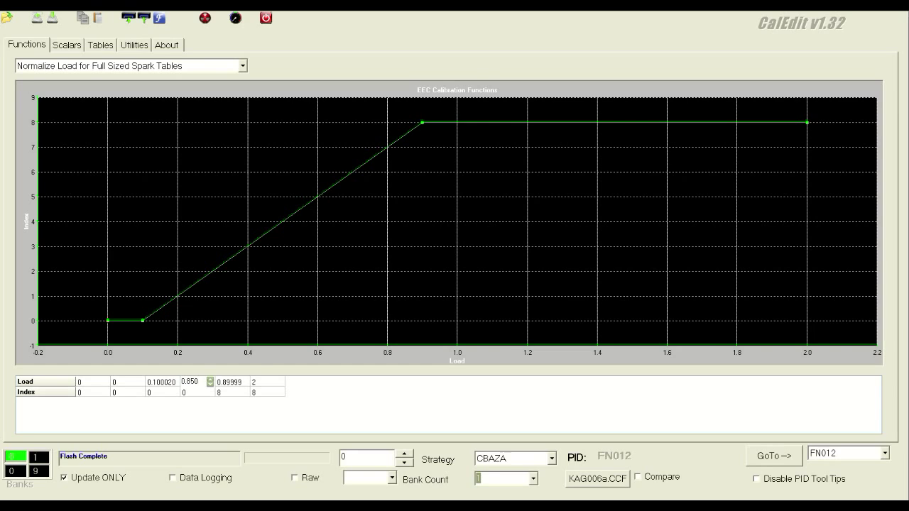
pyautogui.press('Tab')
pyautogui.write('1.05')
pyautogui.press('Tab')
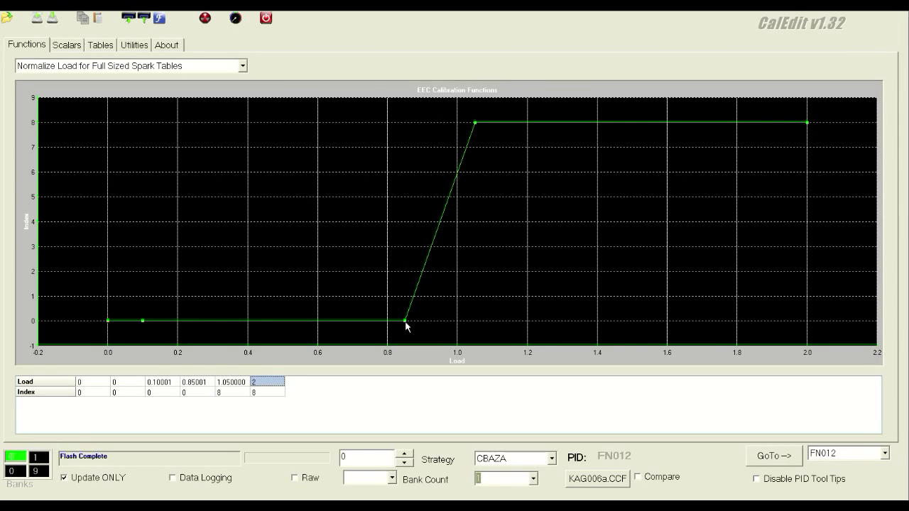
# Set the index of the 0.85001 load point in FN012 to 7
pyautogui.click(203, 395)
pyautogui.write('7')
pyautogui.press('Tab')
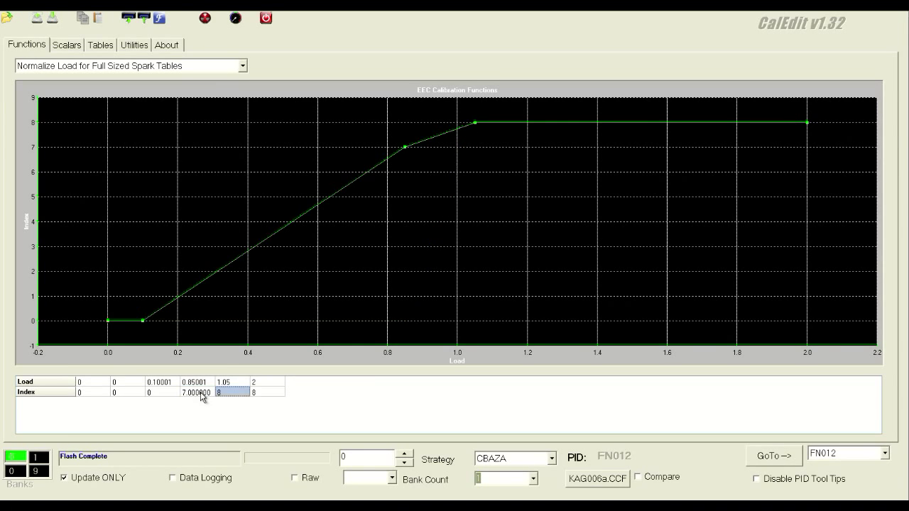
# In the Spark - Borderline table, set the 3000 to 5000 RPM cells of the 1.05 load row to 21
pyautogui.click(98, 44)
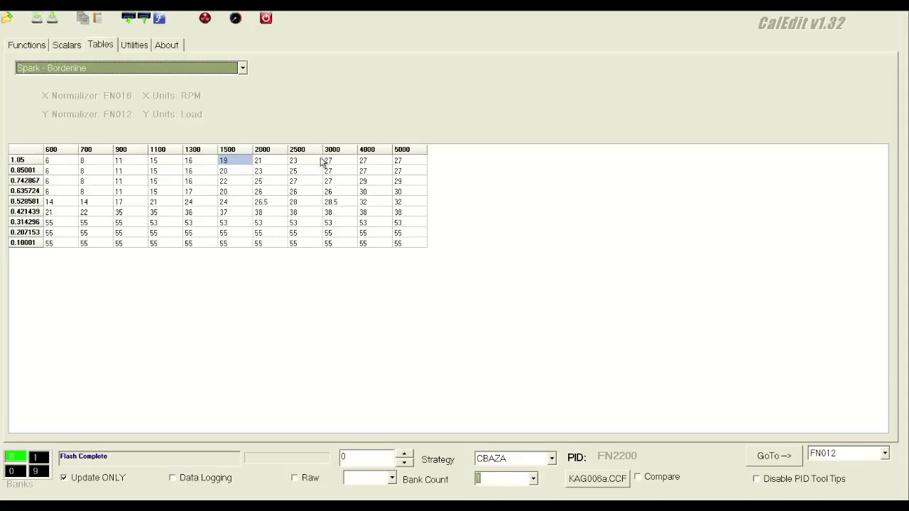
pyautogui.moveTo(330, 161); pyautogui.dragTo(418, 162)
pyautogui.rightClick(415, 160)
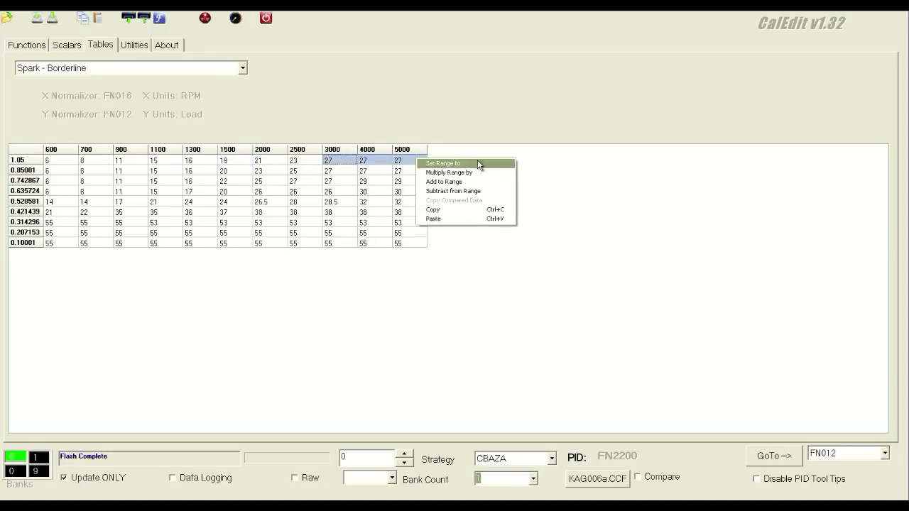
pyautogui.click(473, 162)
pyautogui.write('3')
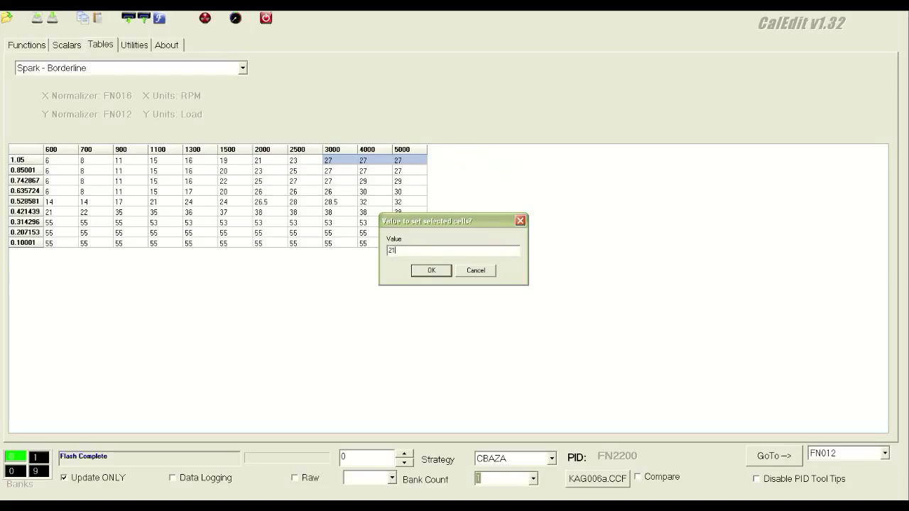
pyautogui.press('Return')
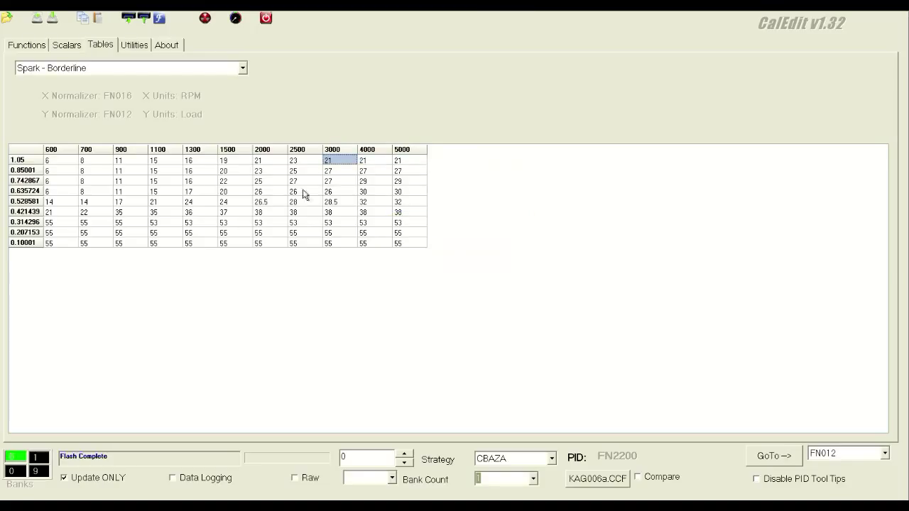
# In the 1.05 load row of Spark - Borderline, set the 2500 RPM cell to 21.5 and the 2000 RPM cell to 19
pyautogui.press('Left')
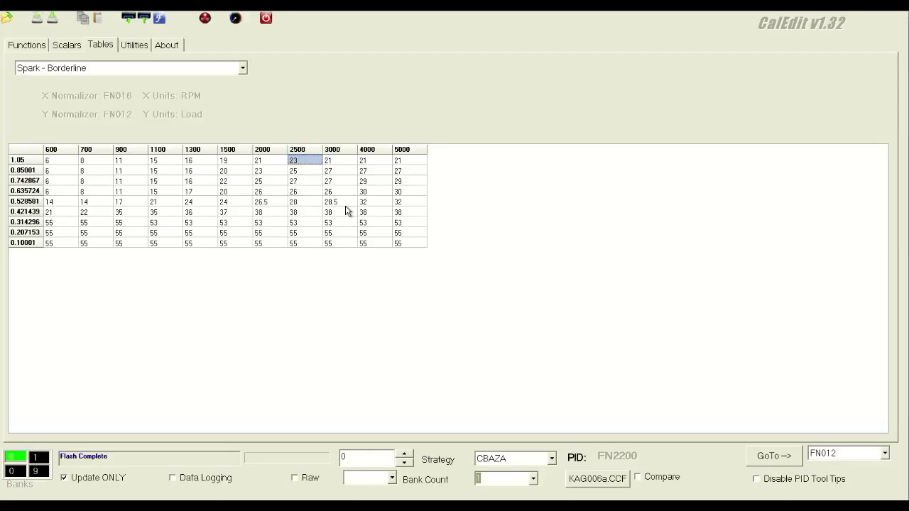
pyautogui.write('2')
pyautogui.press('Down')
pyautogui.press('Return')
pyautogui.press('Left')
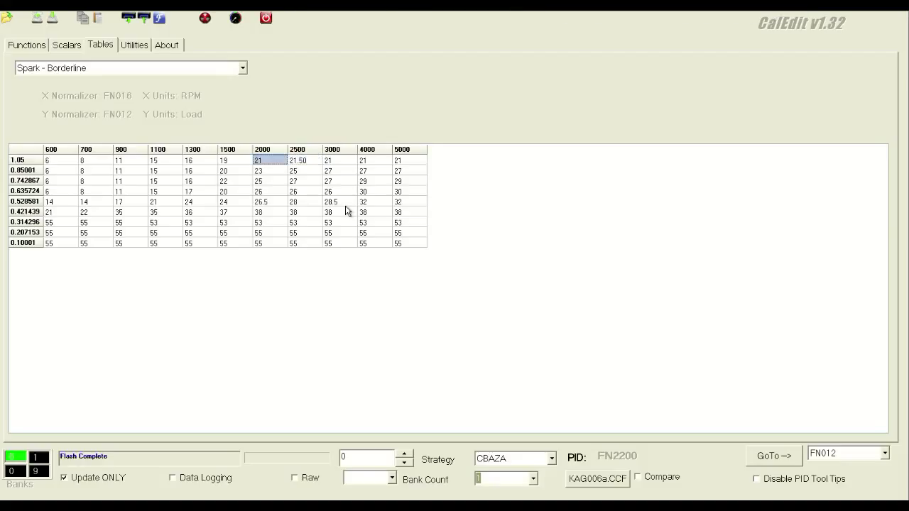
pyautogui.write('19')
pyautogui.press('Return')
# Display the Spark - MBT table and briefly compare its values with the KAG006a.CCF calibration
pyautogui.click(115, 68)
pyautogui.click(119, 187)
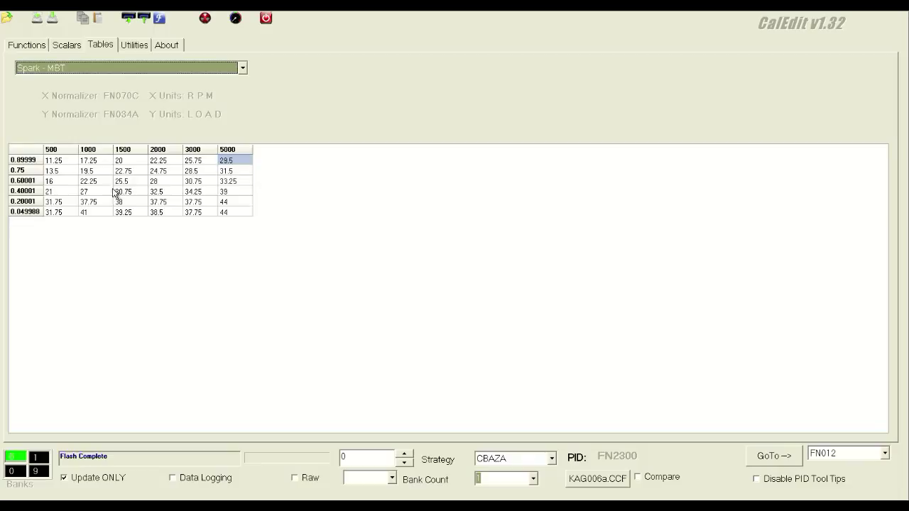
pyautogui.click(658, 480)
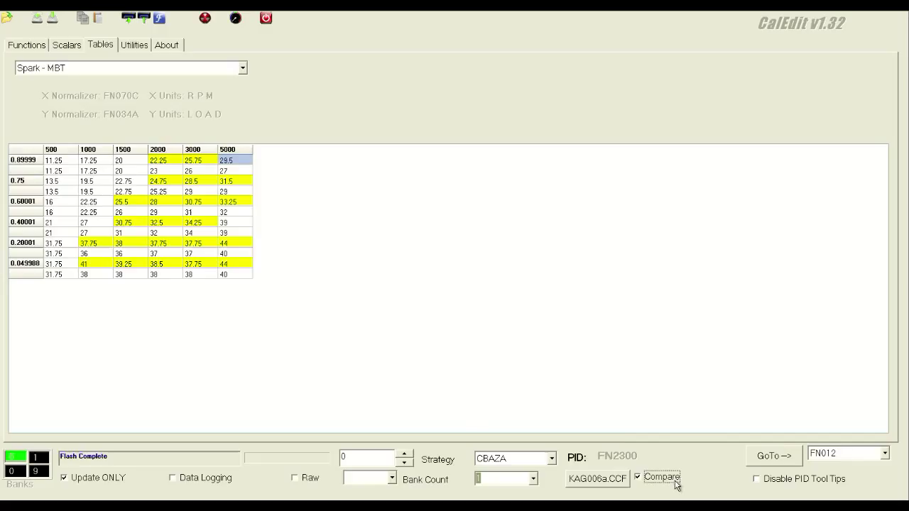
pyautogui.click(637, 477)
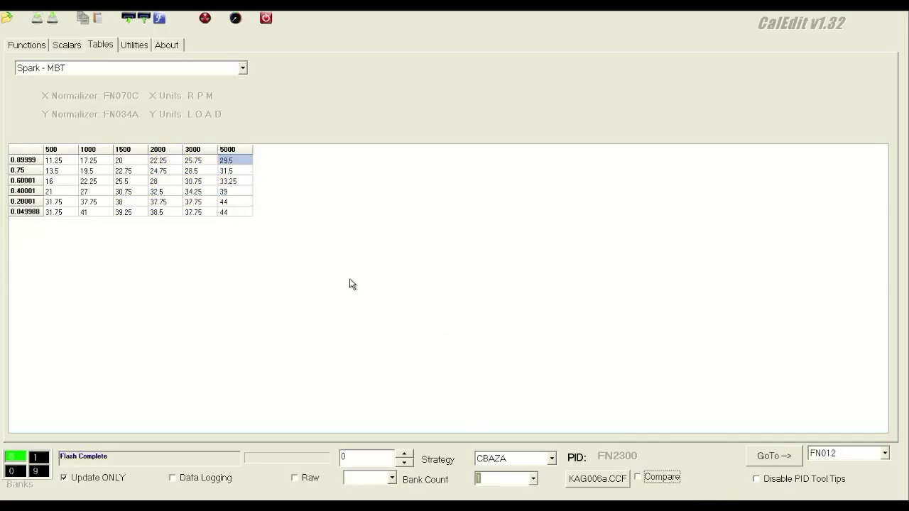